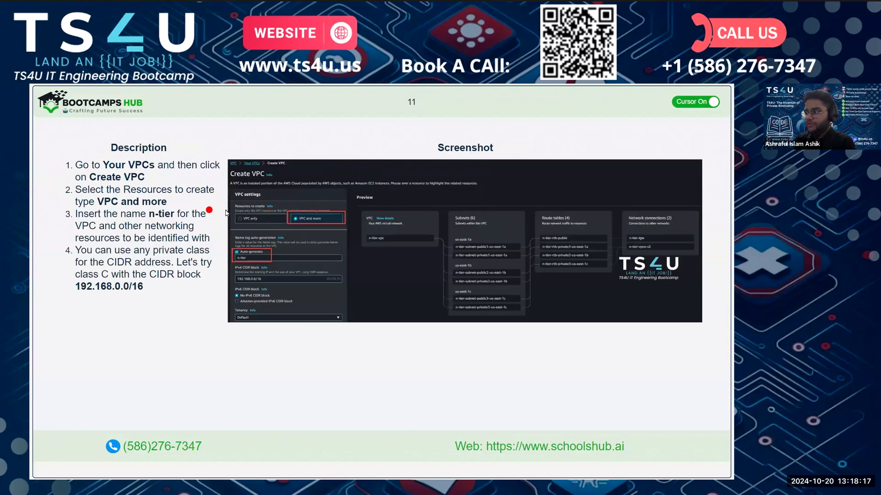
- Read the presentation slides on the Create VPC settings, continuing to slide 12
key("Left")
key("Right")
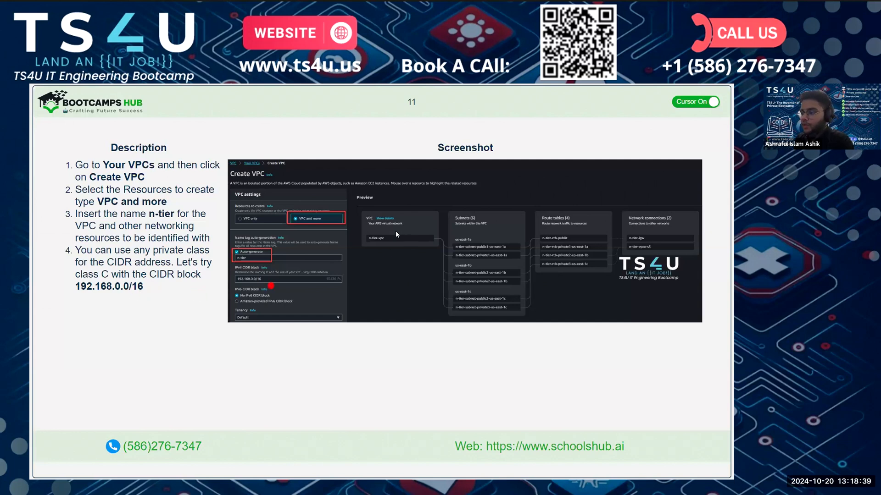
key("Right")
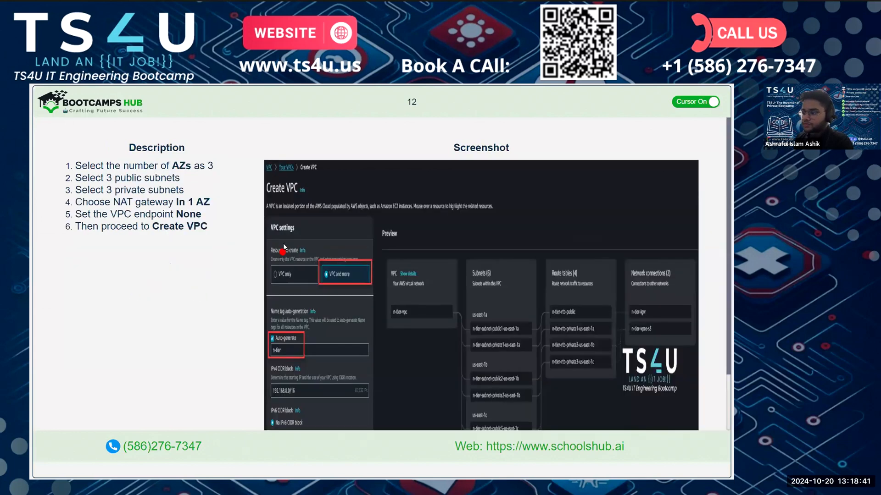
- Leave the full-screen slides and switch to the browser window with the AWS Console Home
key("Escape")
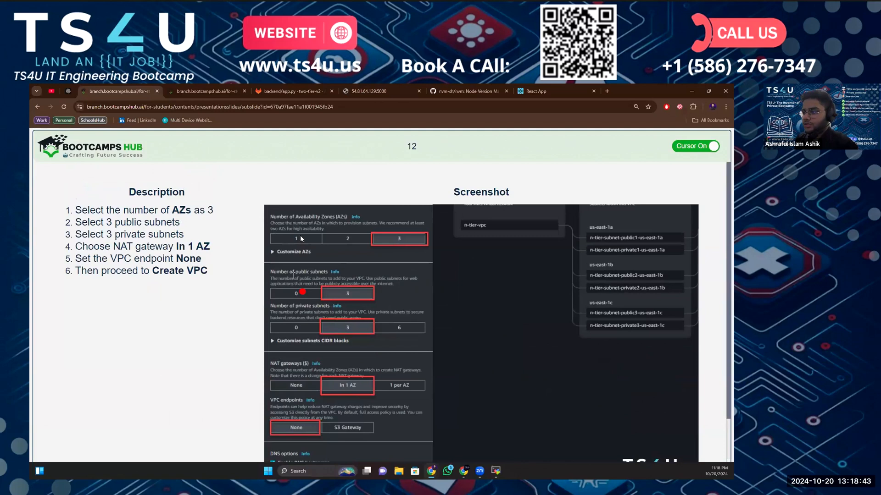
mouse_move(464, 471)
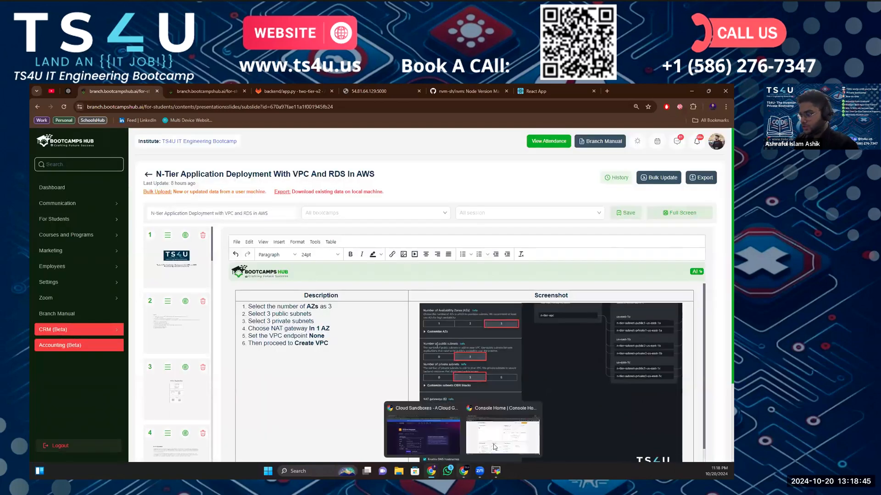
left_click(496, 447)
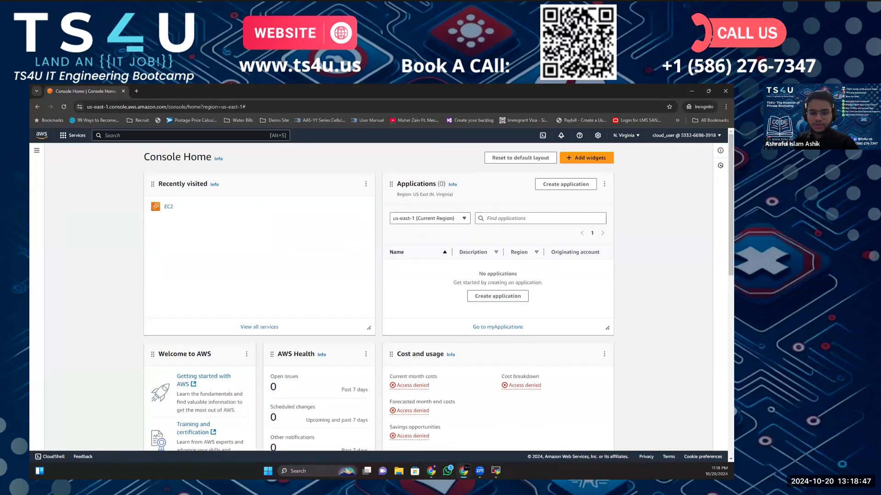
key("alt+Tab")
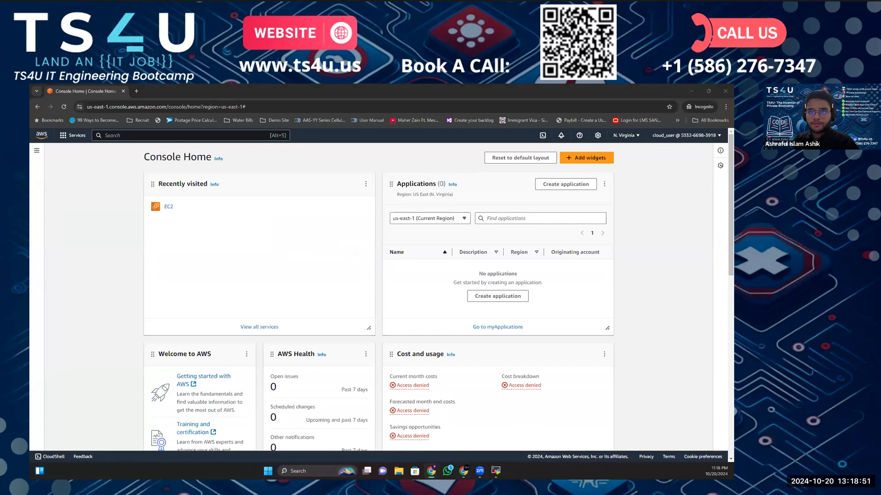
- Search the AWS services for vpc, open the VPC dashboard and start creating a new VPC
left_click(163, 135)
type("vpc")
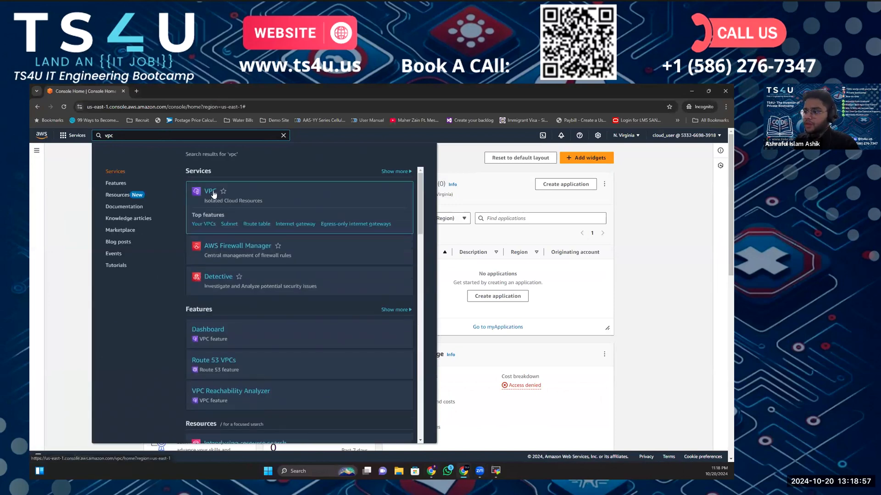
left_click(214, 192)
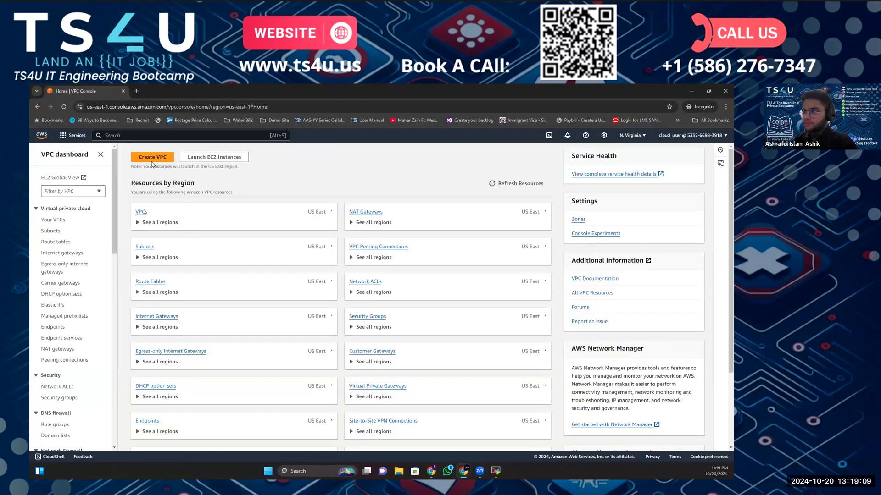
left_click(152, 160)
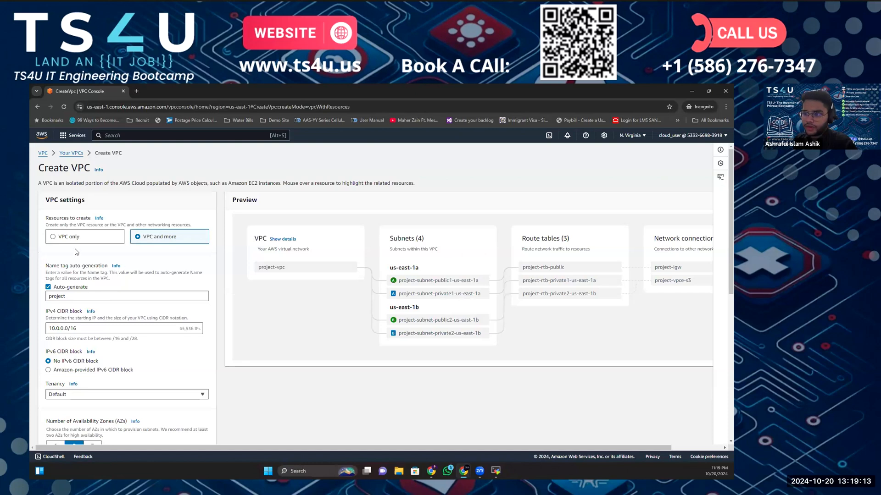
- Look over the settings offered for VPC only, and return to the VPC and more option
left_click(54, 237)
scroll(179, 305, "down", 2)
scroll(184, 304, "up", 2)
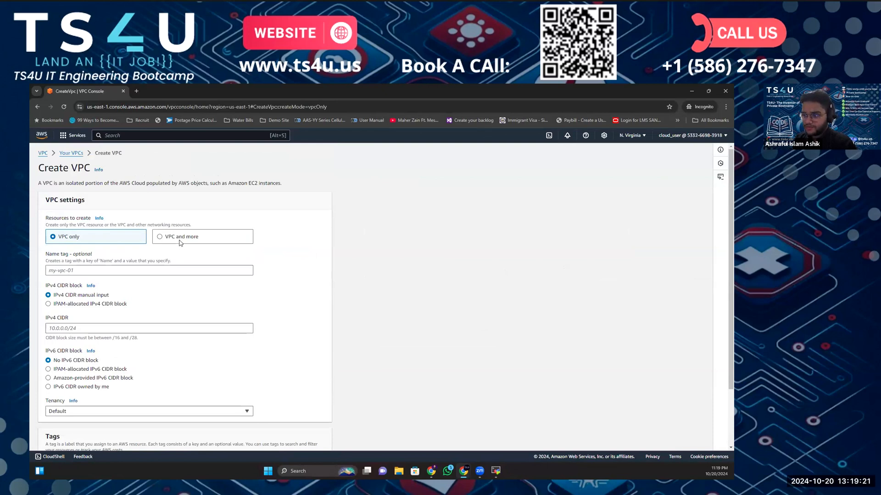
left_click(181, 237)
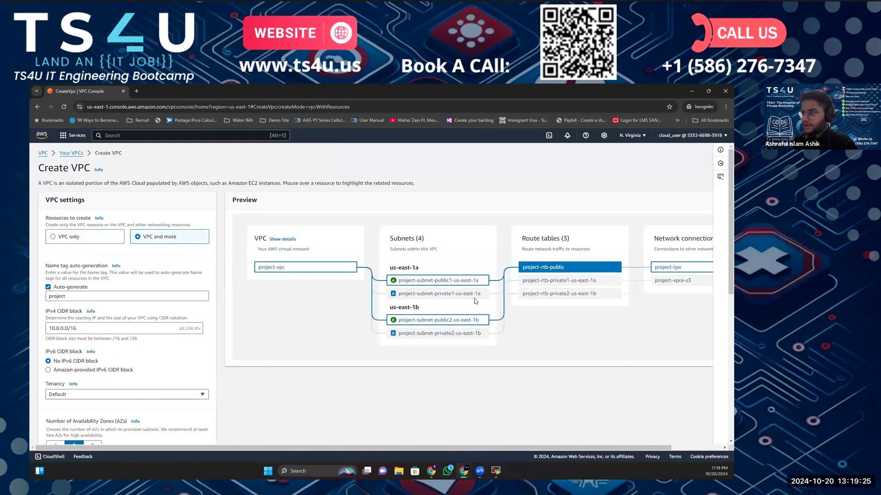
- Set the auto-generated name tag to n-tier and the IPv4 CIDR block to 192.168.0.0/16
double_click(78, 295)
type("n-tier")
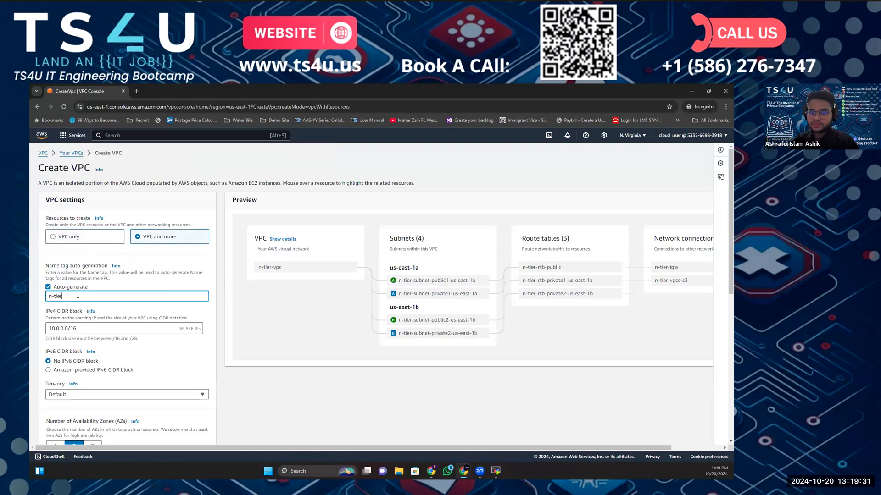
scroll(87, 292, "down", 1)
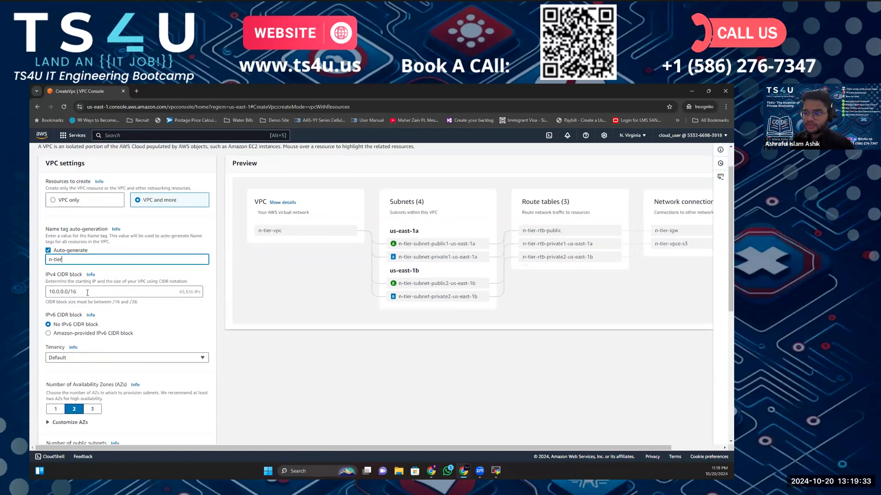
left_click_drag(49, 292, 72, 292)
left_click(97, 288)
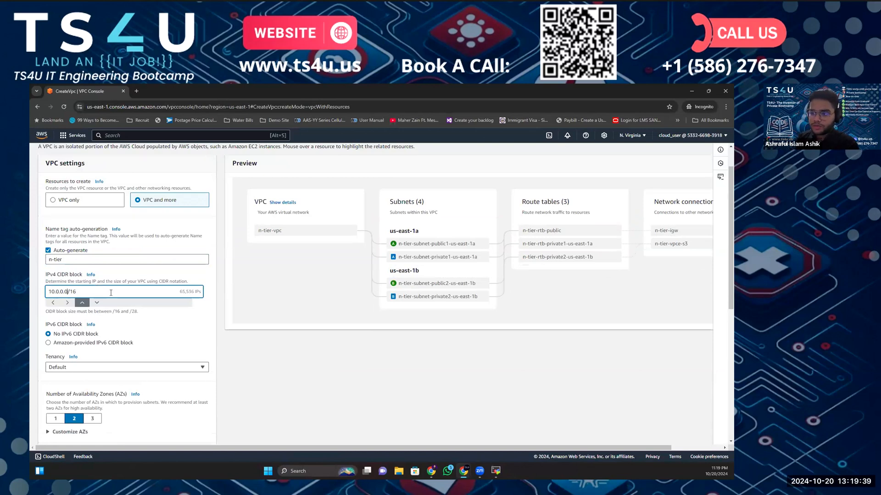
key("BackSpace")
key("BackSpace")
key("BackSpace")
key("BackSpace")
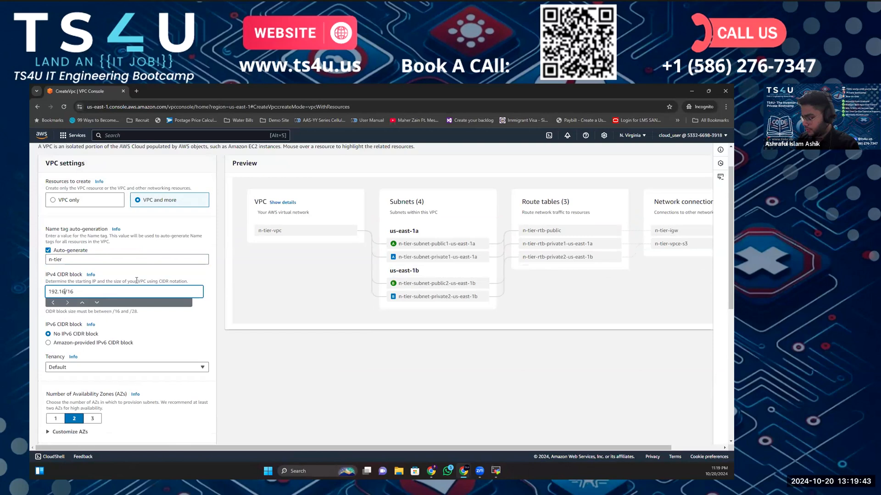
type("92.168.0.0")
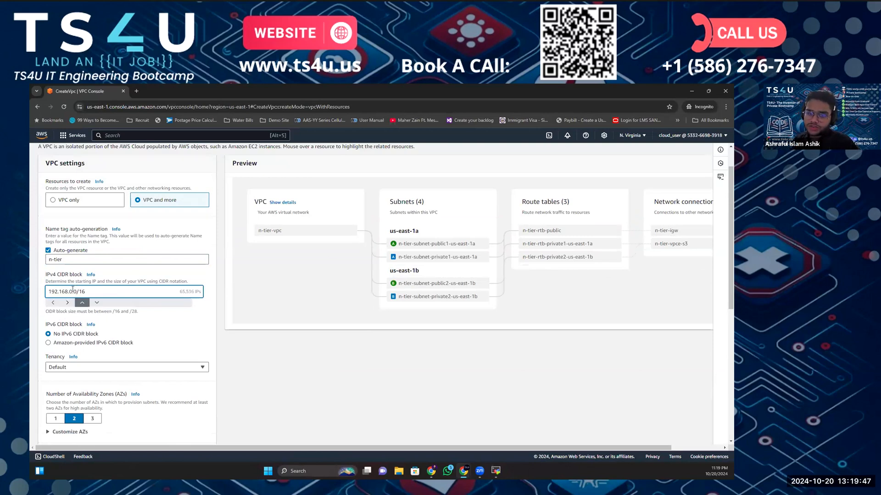
left_click(186, 327)
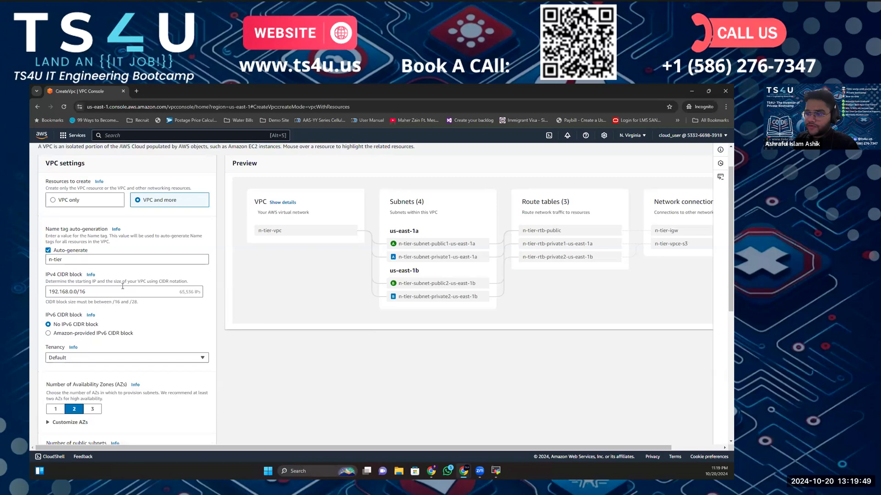
- Set the number of Availability Zones to 3 and check the public and private subnet counts
scroll(123, 286, "down", 3)
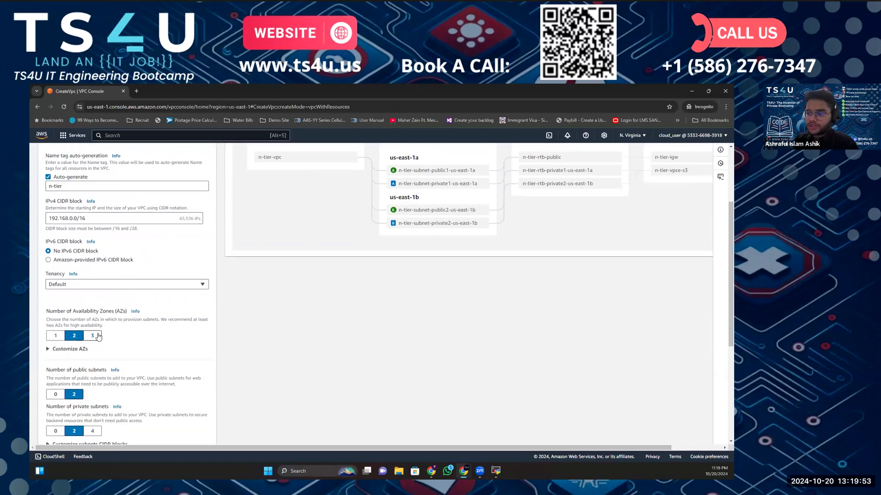
left_click(98, 337)
scroll(84, 320, "down", 3)
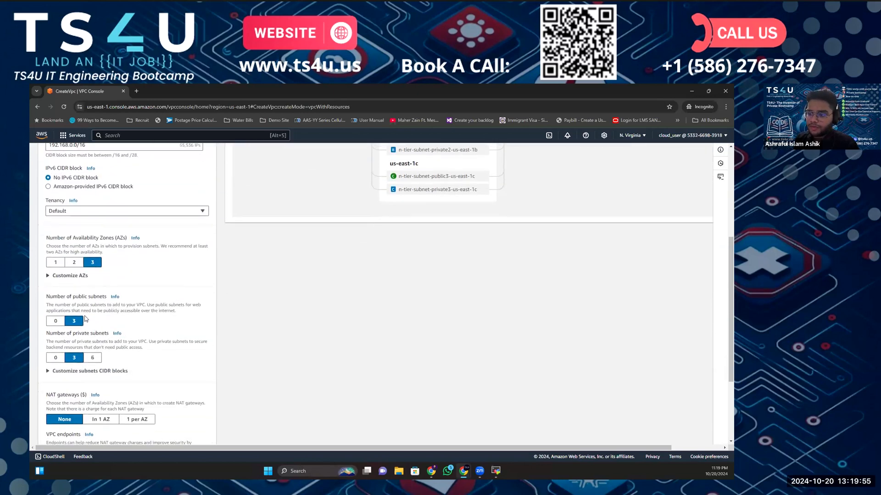
scroll(139, 317, "down", 1)
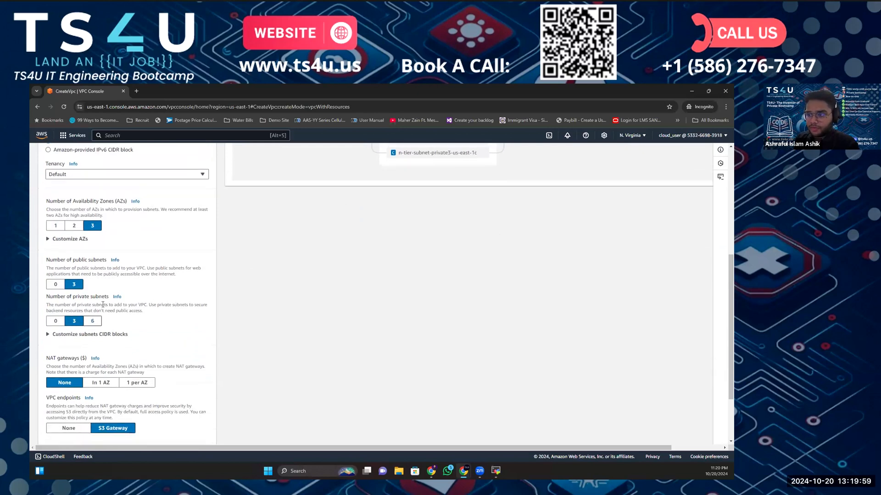
scroll(138, 316, "down", 1)
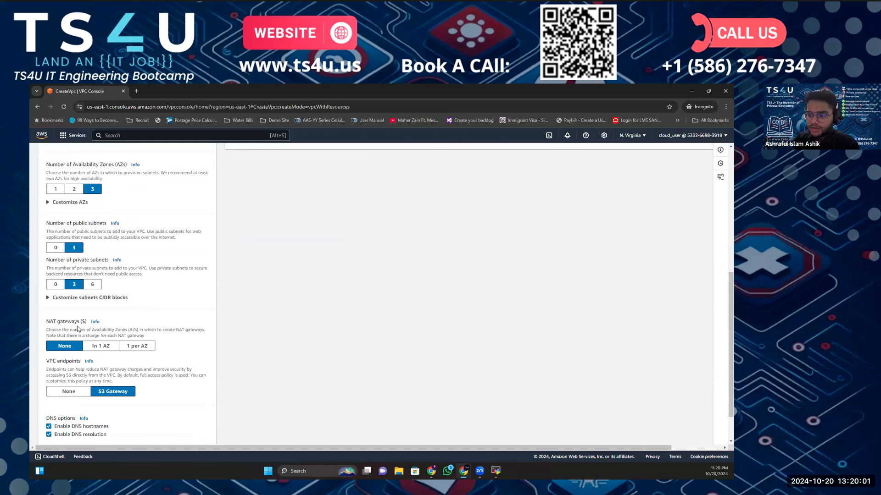
- Place the NAT gateways in 1 AZ and set the VPC endpoints to None
left_click(100, 347)
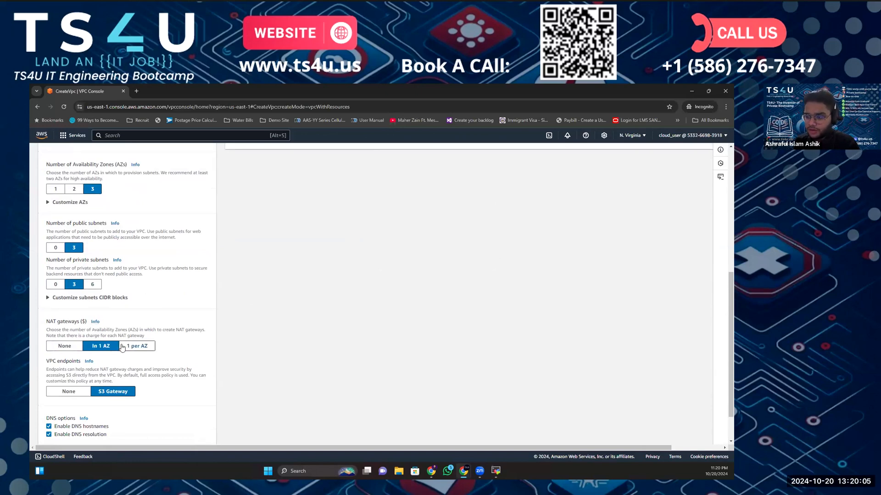
scroll(119, 328, "down", 1)
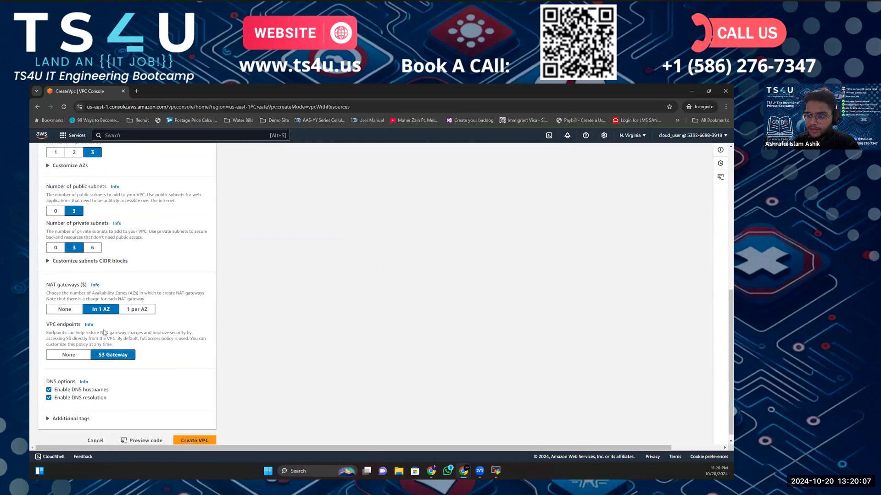
left_click(69, 355)
- Examine the resource preview, following the links between the VPC, subnets, route tables and network connections
scroll(129, 344, "up", 6)
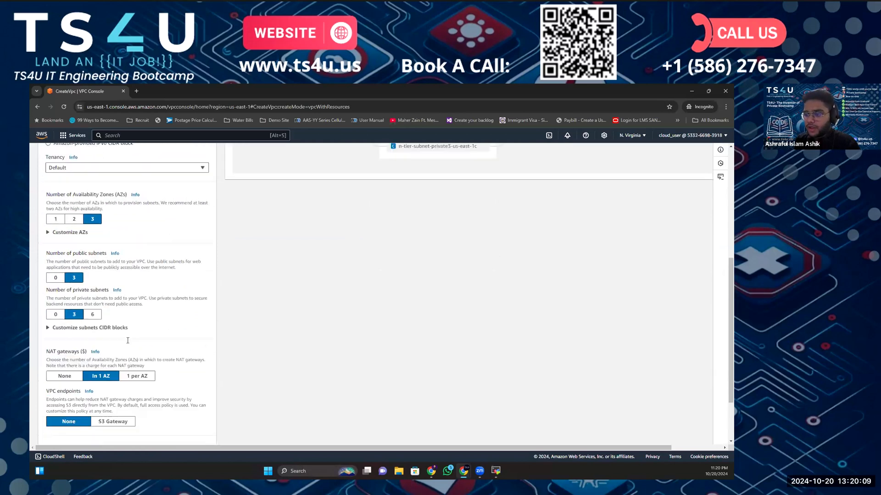
scroll(385, 294, "up", 1)
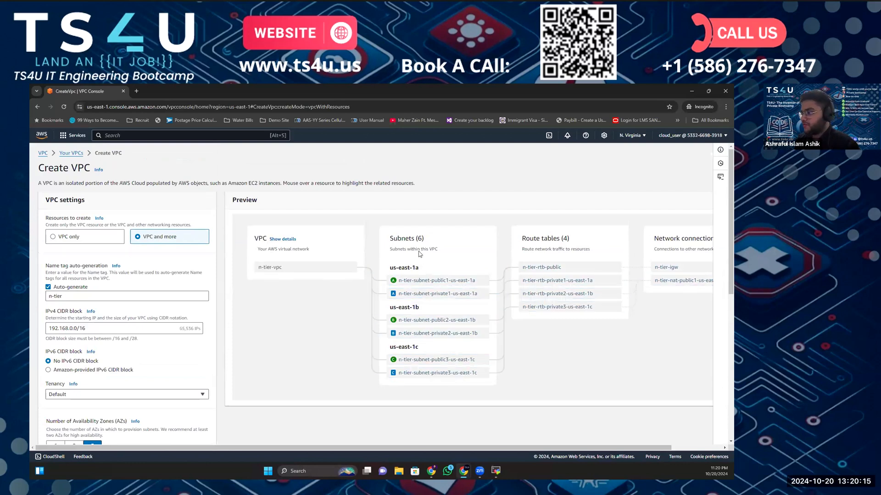
scroll(417, 283, "down", 1)
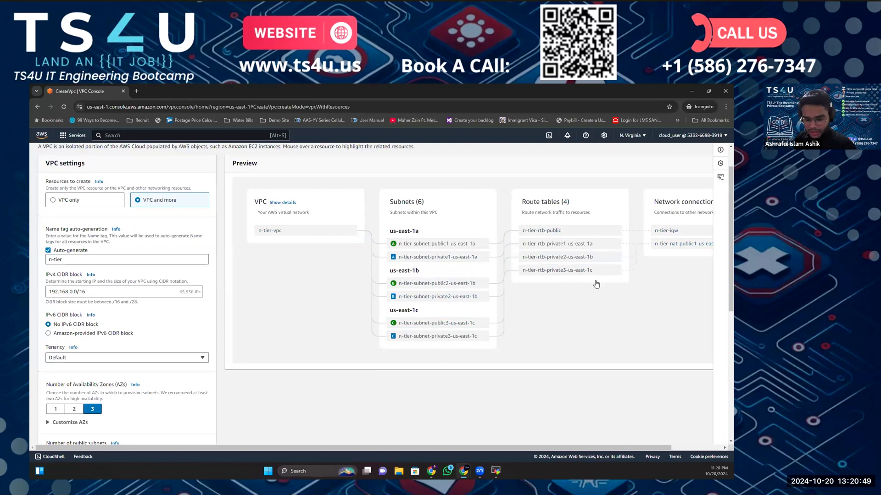
scroll(596, 285, "right", 3)
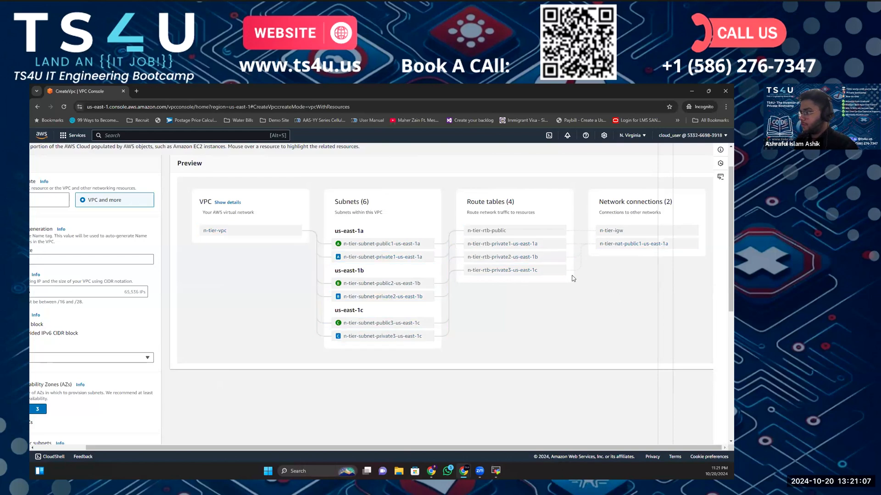
scroll(518, 295, "down", 2)
scroll(518, 295, "up", 3)
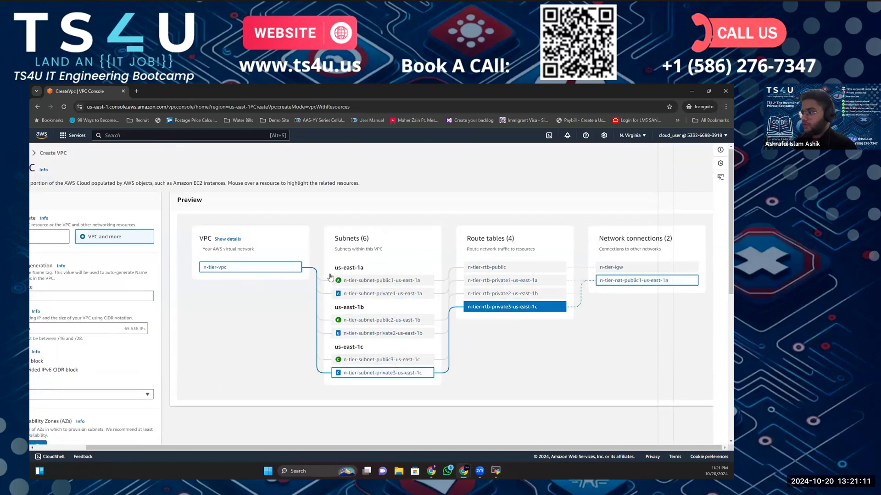
scroll(447, 328, "left", 3)
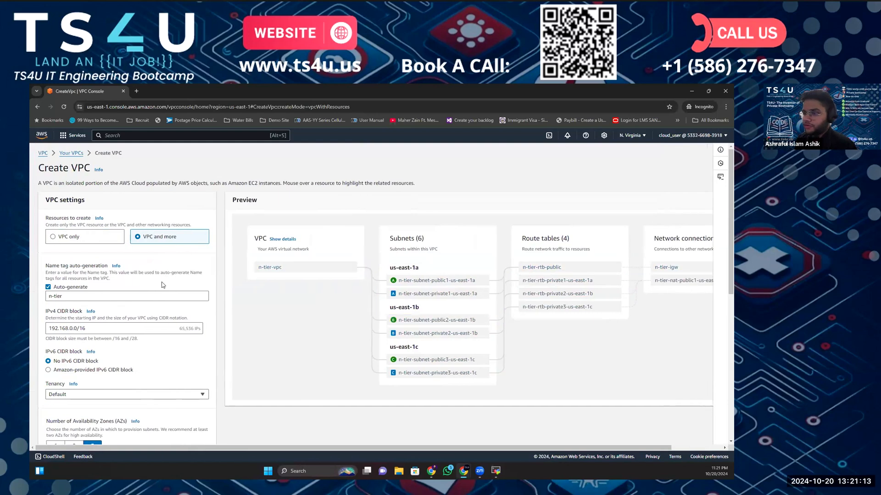
- Disable DNS hostnames and DNS resolution in the DNS options, and check the additional tags section
scroll(98, 262, "down", 5)
scroll(105, 277, "down", 2)
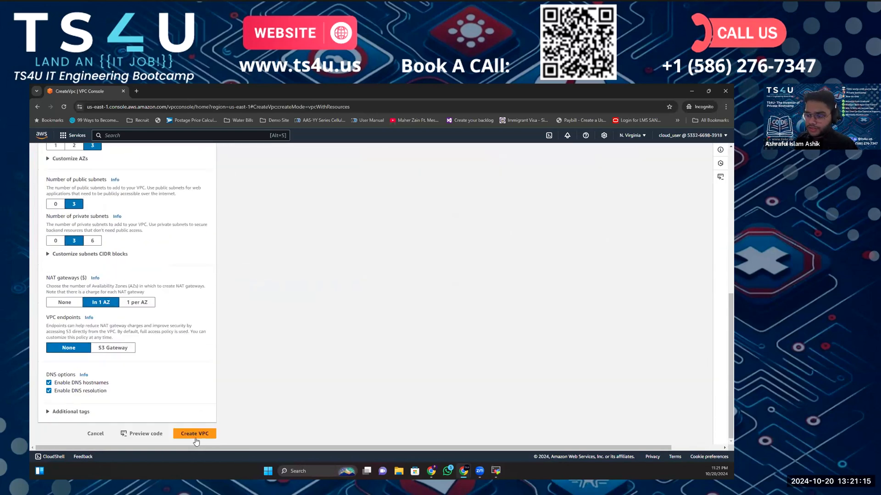
left_click(48, 383)
left_click(57, 411)
scroll(75, 404, "down", 2)
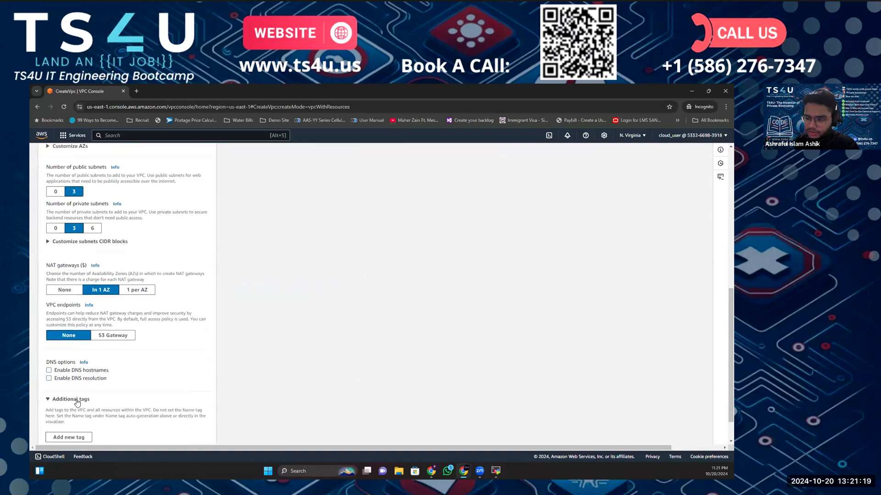
left_click(49, 361)
- Recheck the VPC settings, create the n-tier VPC and view the details of the creation workflow
scroll(81, 271, "up", 6)
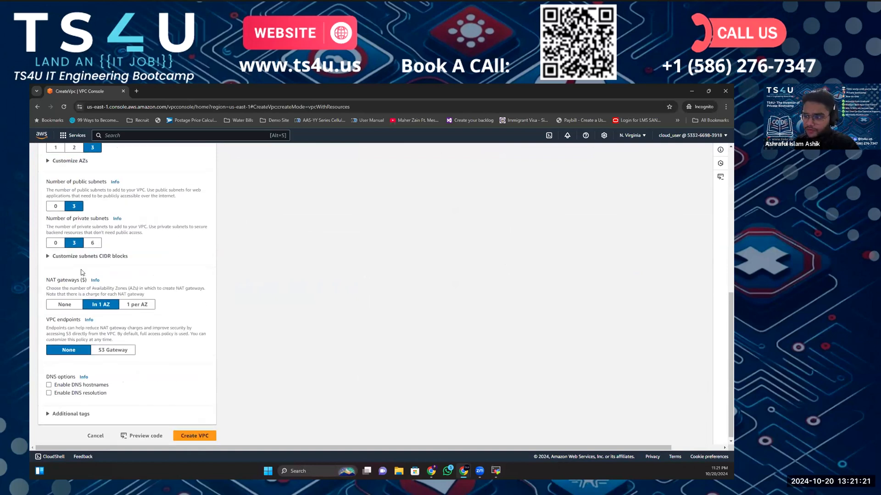
scroll(81, 272, "up", 1)
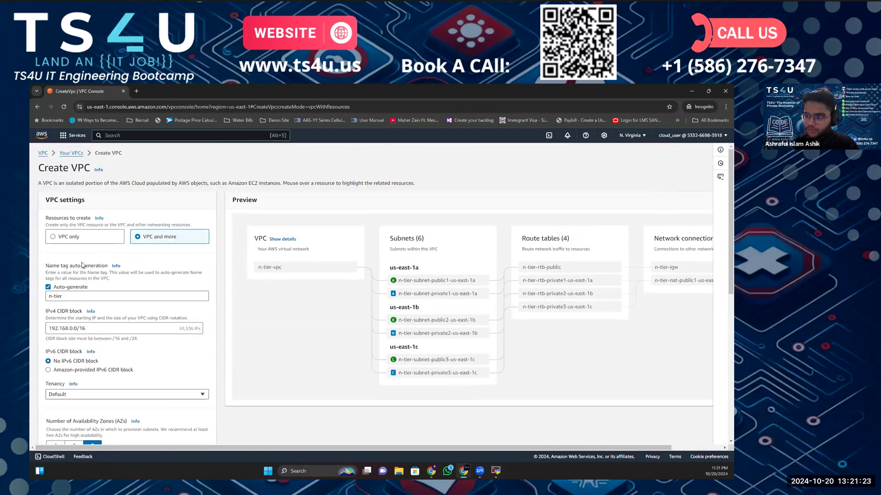
scroll(81, 272, "down", 7)
left_click(194, 434)
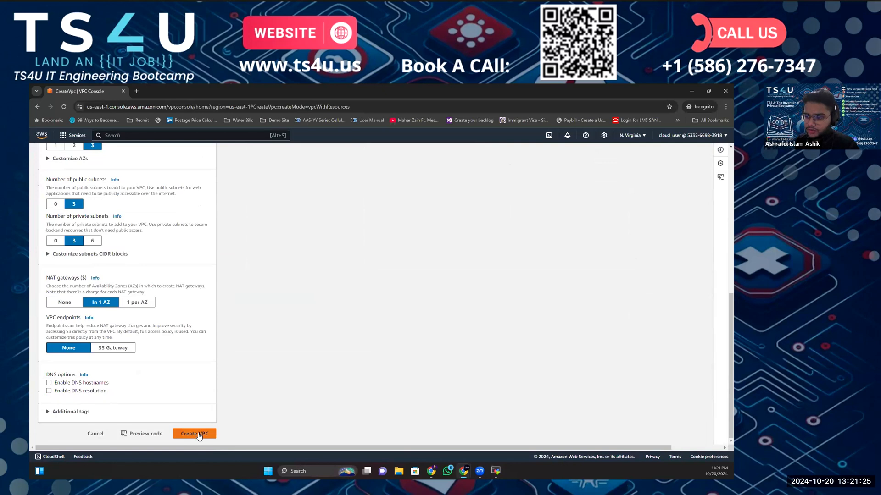
scroll(209, 249, "down", 2)
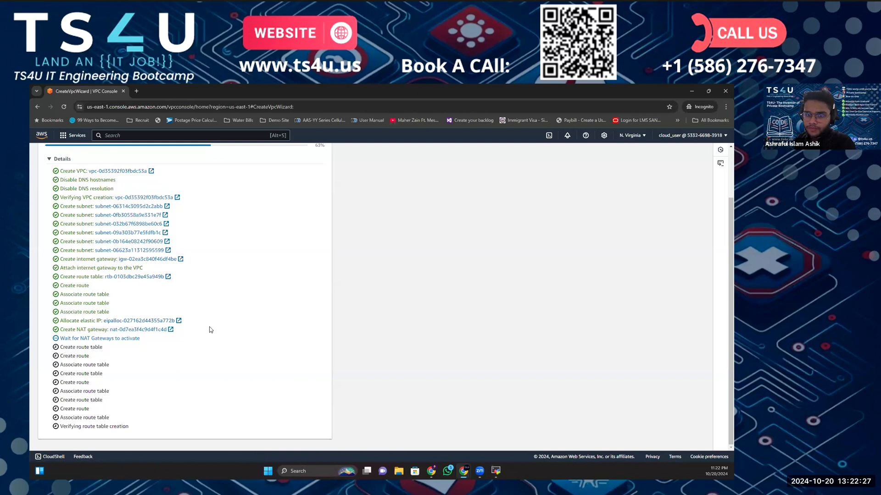
- Review the VPC workflow tasks, then check the VPC settings and RDS slides full screen in the Bootcamps Hub presentation
scroll(213, 334, "up", 2)
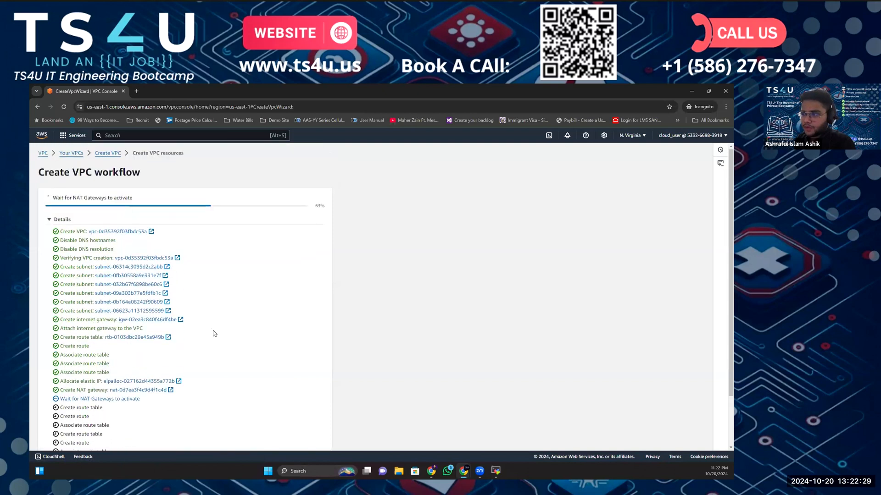
scroll(205, 342, "down", 2)
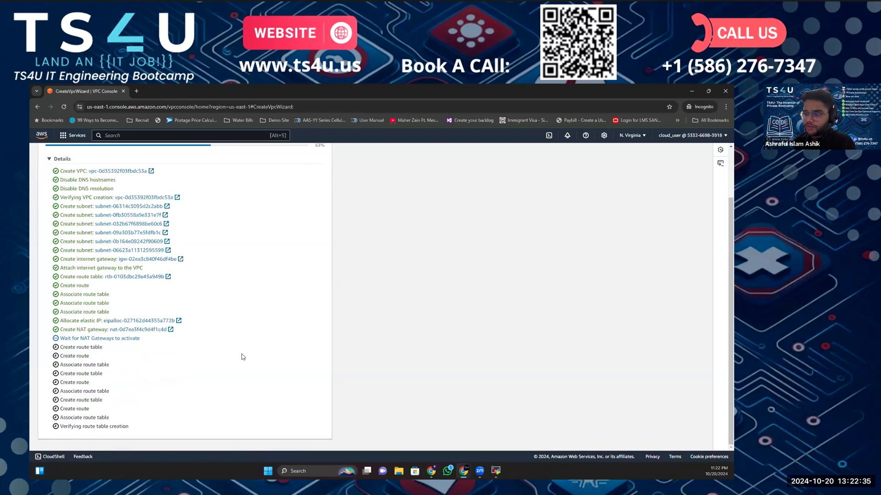
mouse_move(431, 471)
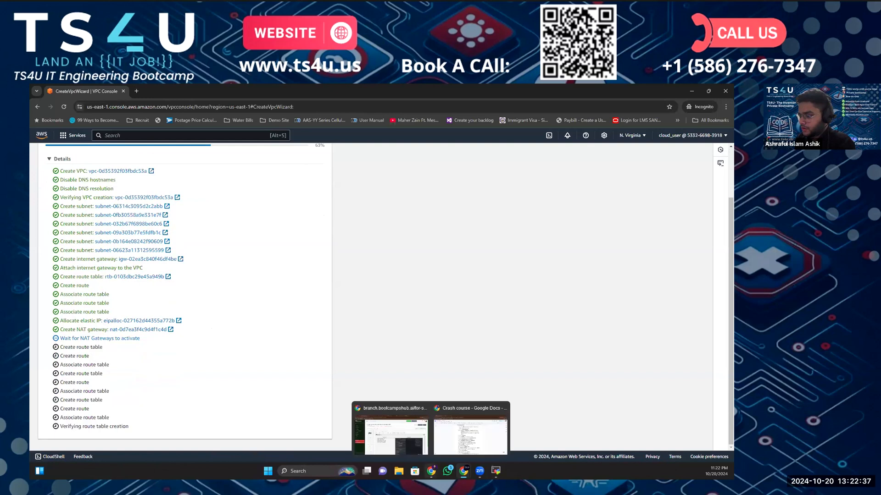
left_click(401, 439)
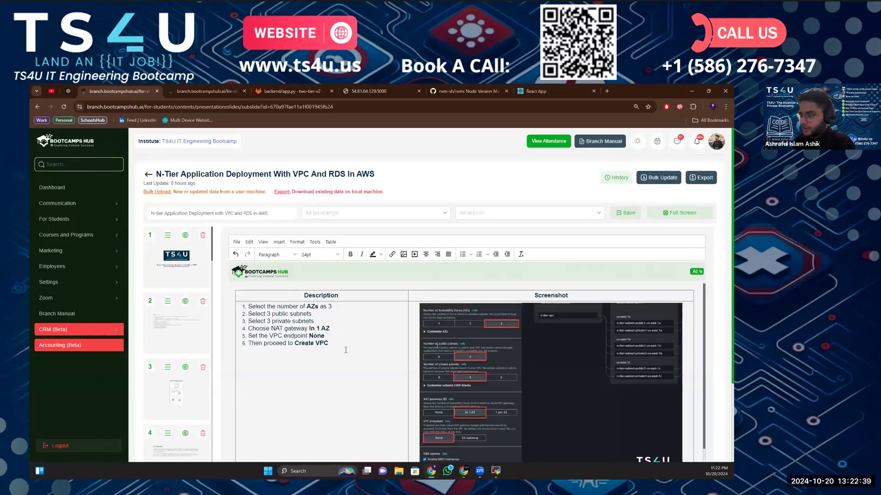
scroll(345, 350, "down", 1)
left_click(688, 213)
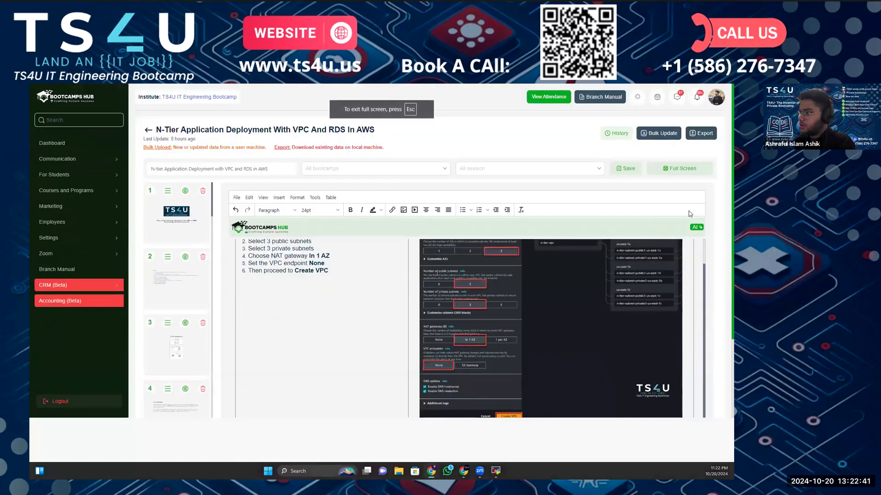
key("Right")
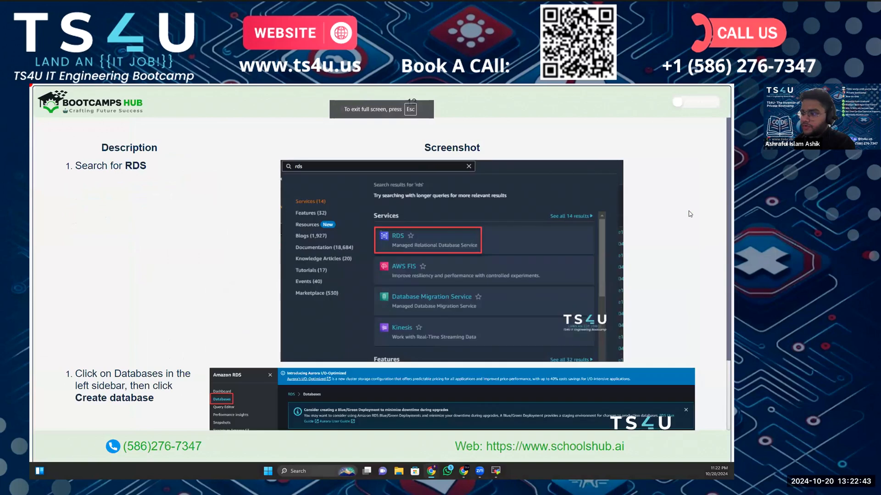
key("Left")
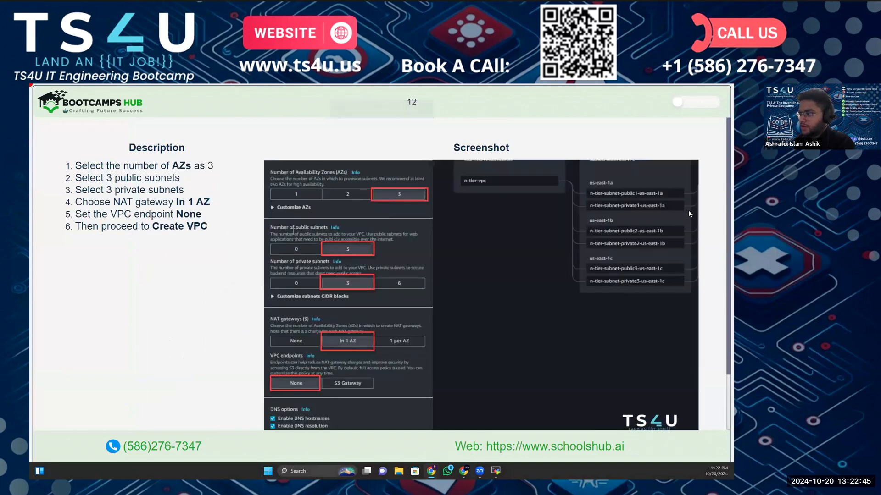
key("Right")
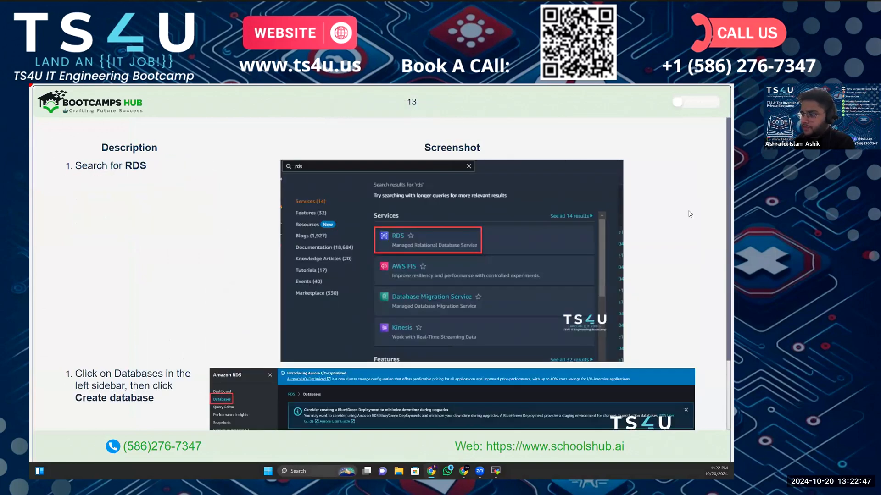
key("Left")
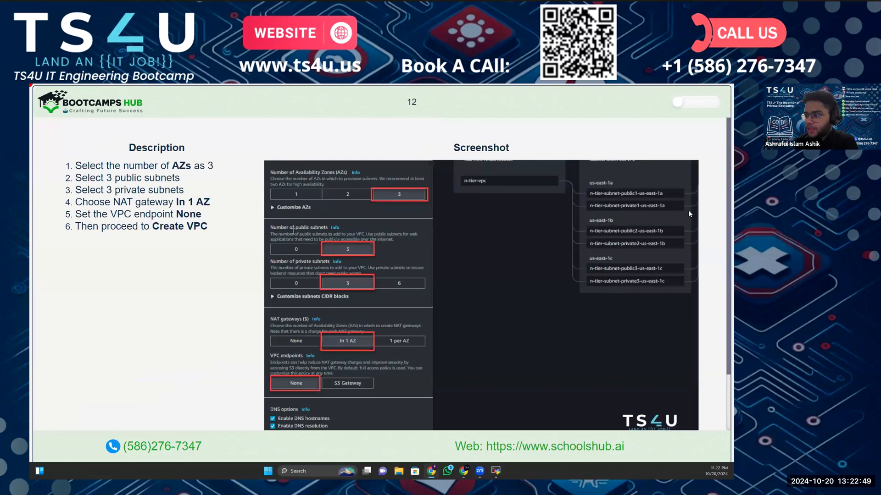
key("Escape")
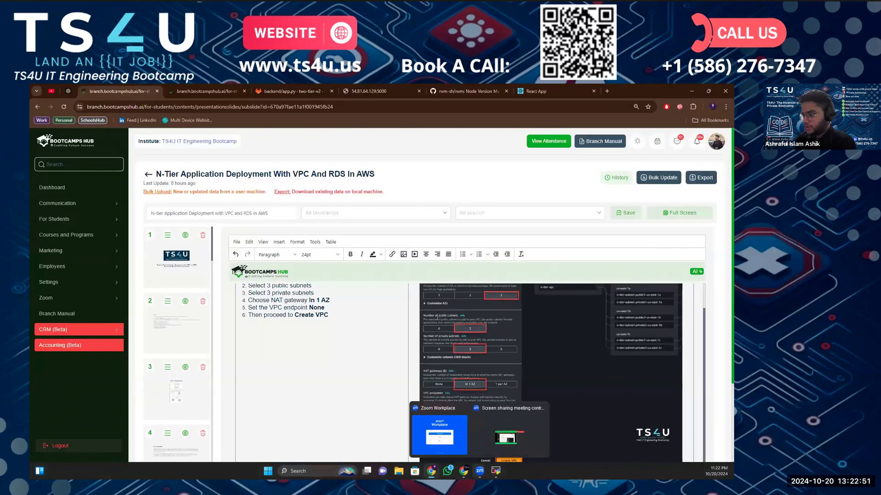
- Switch back to the AWS console and follow the VPC creation workflow through to the route table verification
mouse_move(464, 471)
left_click(477, 451)
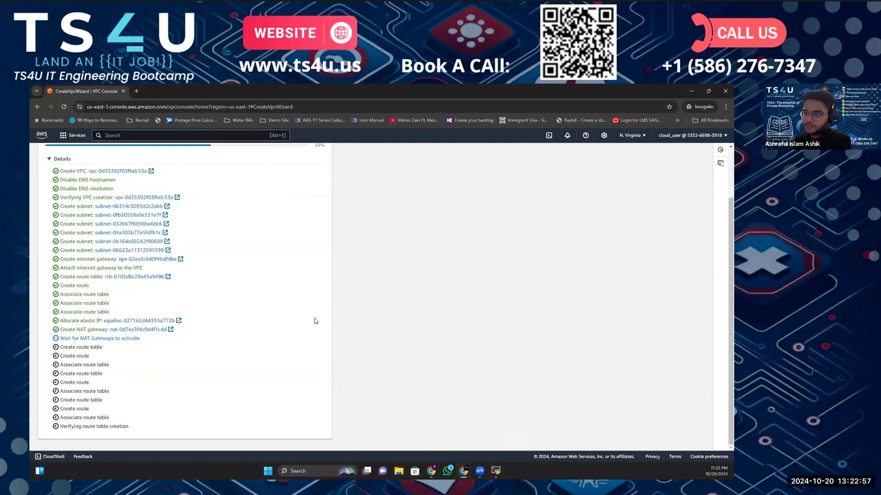
scroll(303, 320, "up", 2)
scroll(287, 322, "down", 1)
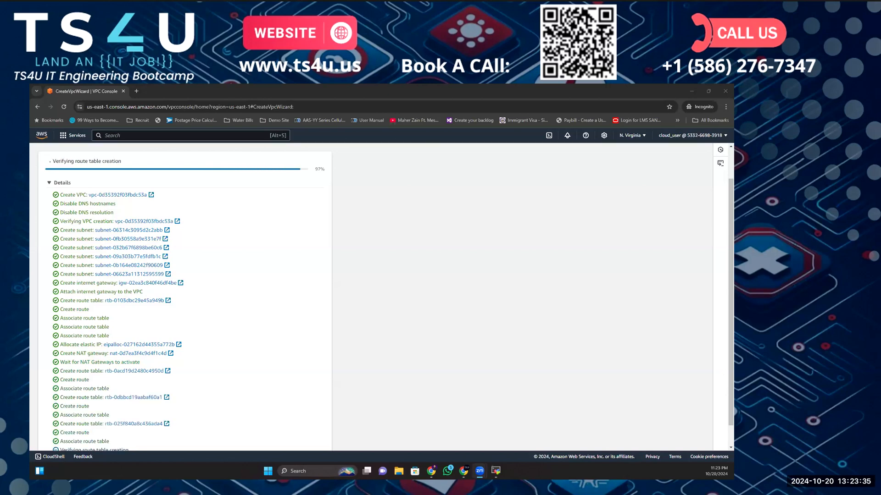
scroll(132, 250, "down", 2)
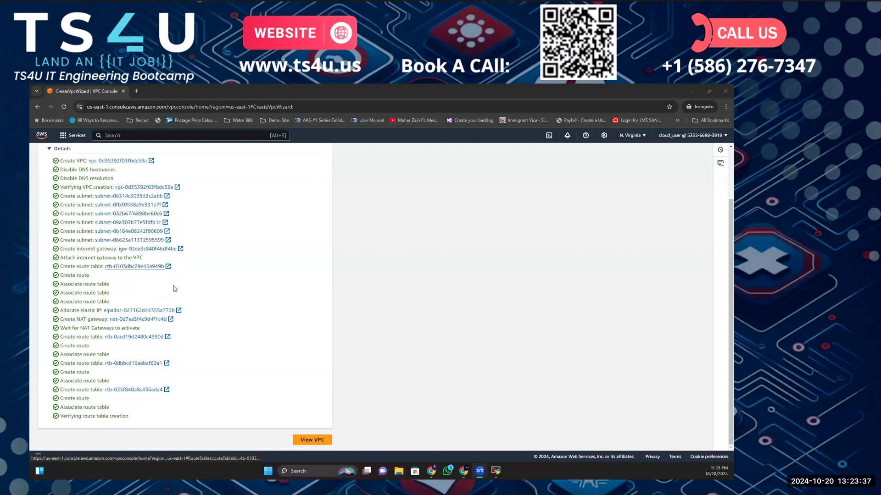
- Open the new n-tier VPC and examine its details and resource map of subnets, route tables and network connections
left_click(321, 441)
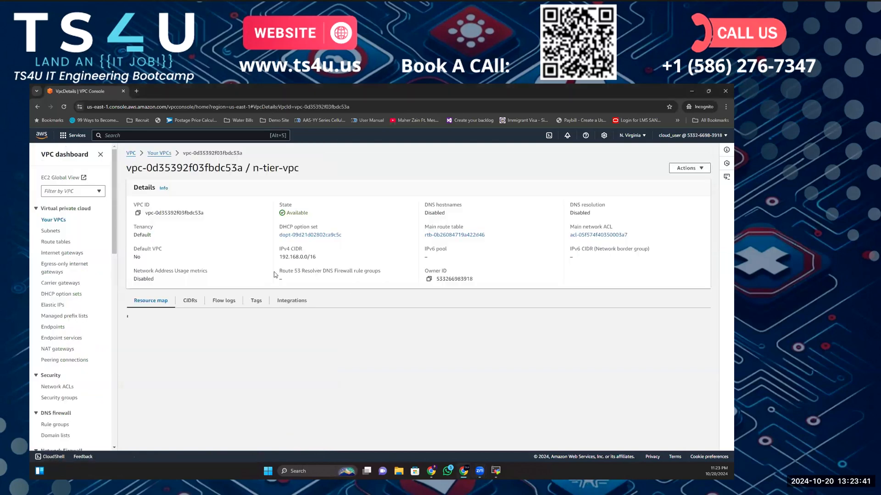
scroll(275, 284, "down", 2)
scroll(285, 289, "up", 2)
scroll(298, 294, "down", 2)
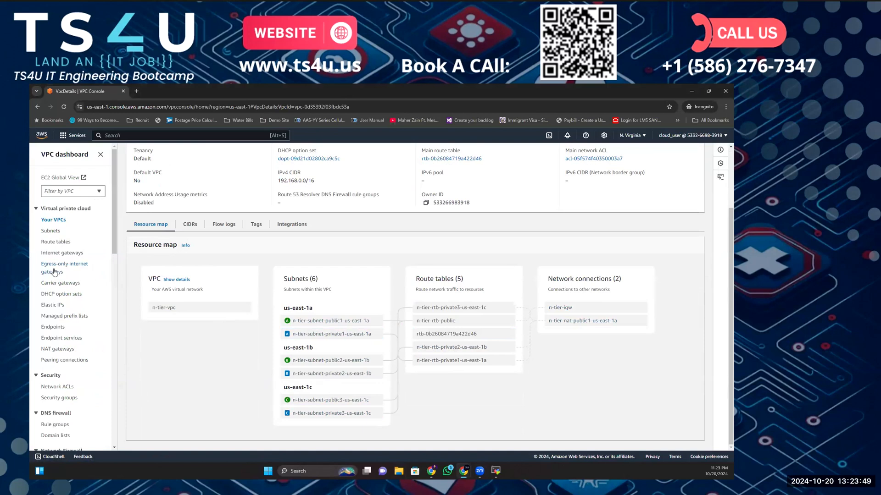
- Open the list of subnets, refresh it and look through the n-tier public and private subnets
left_click(51, 230)
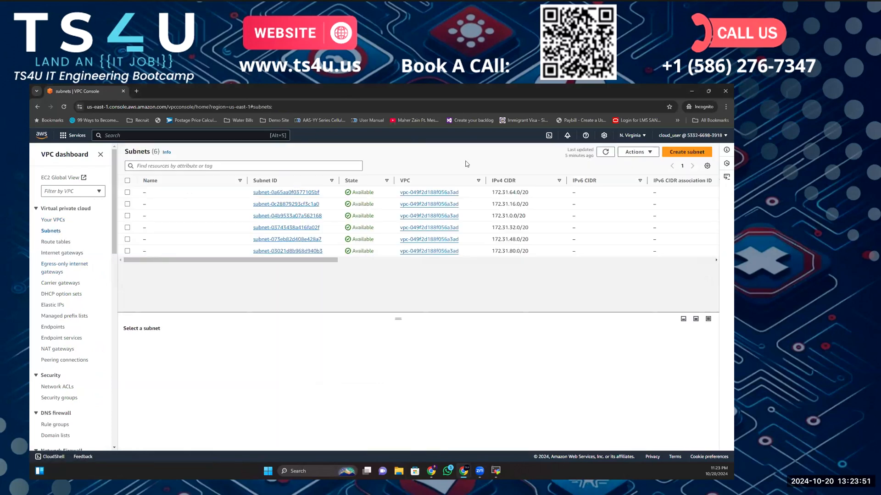
left_click(605, 151)
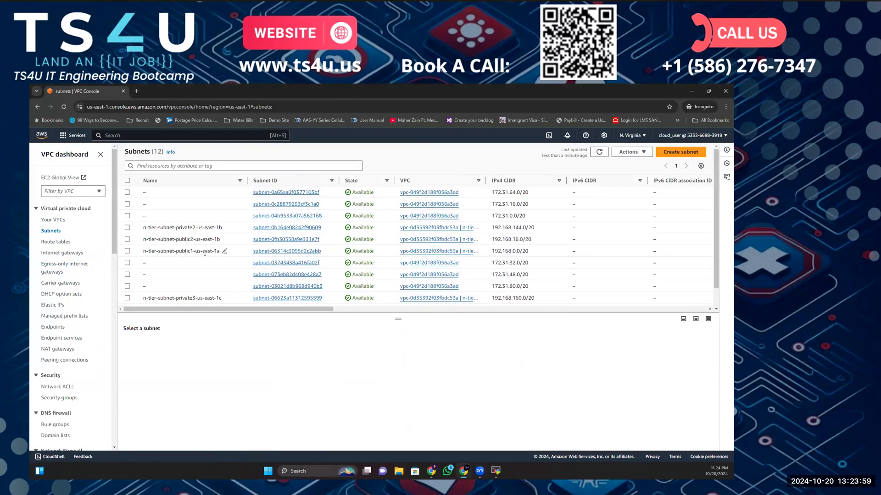
scroll(198, 276, "down", 2)
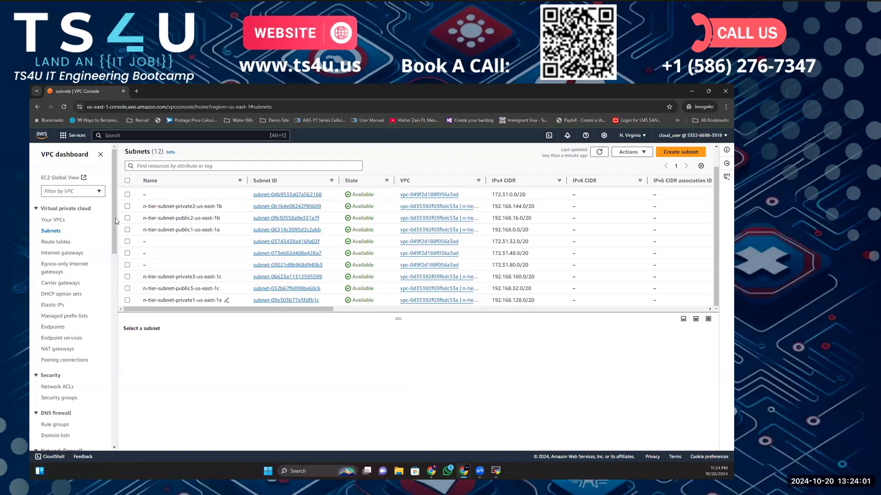
- Inspect the subnet associations of the n-tier-rtb-public route table and the details of n-tier-rtb-private3-us-east-1c
left_click(55, 242)
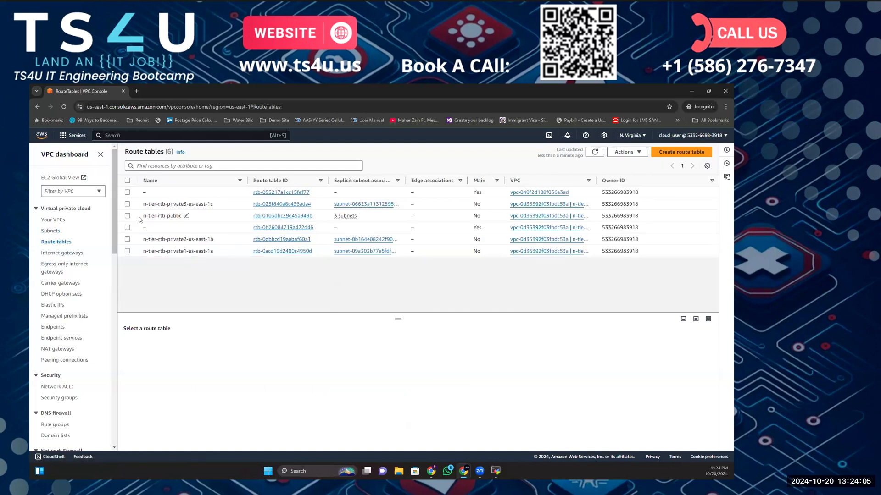
left_click(349, 218)
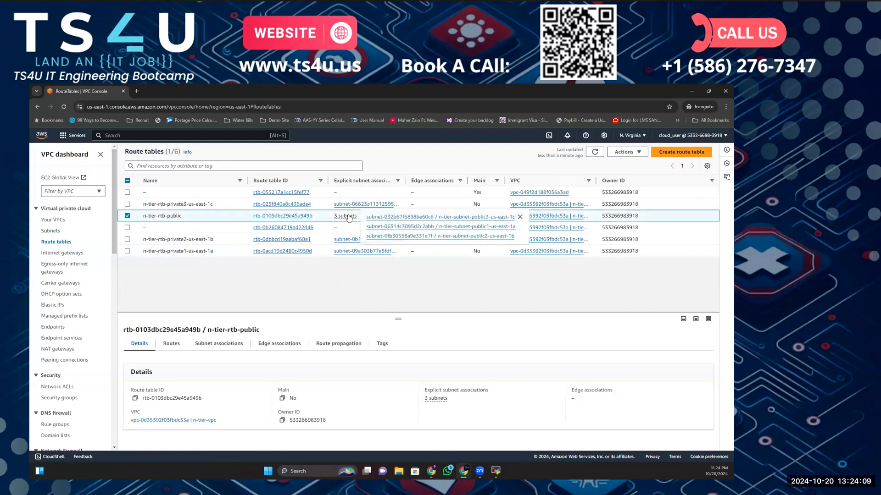
left_click(228, 344)
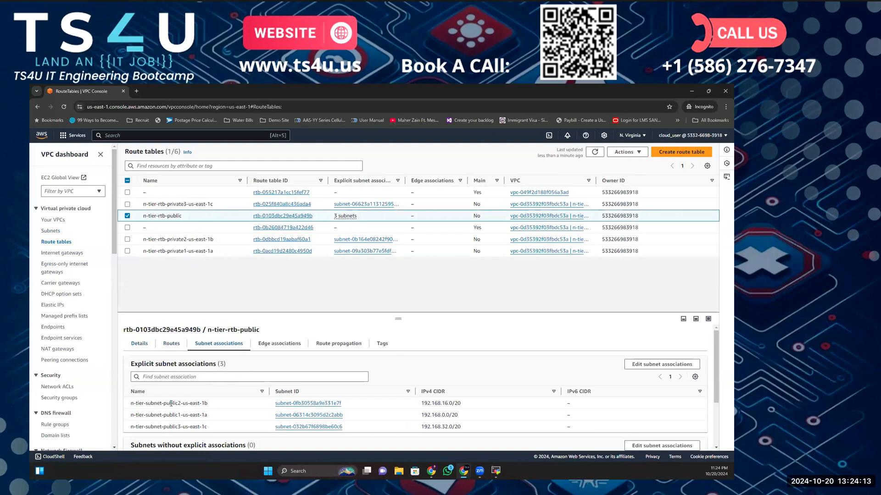
left_click_drag(211, 427, 131, 407)
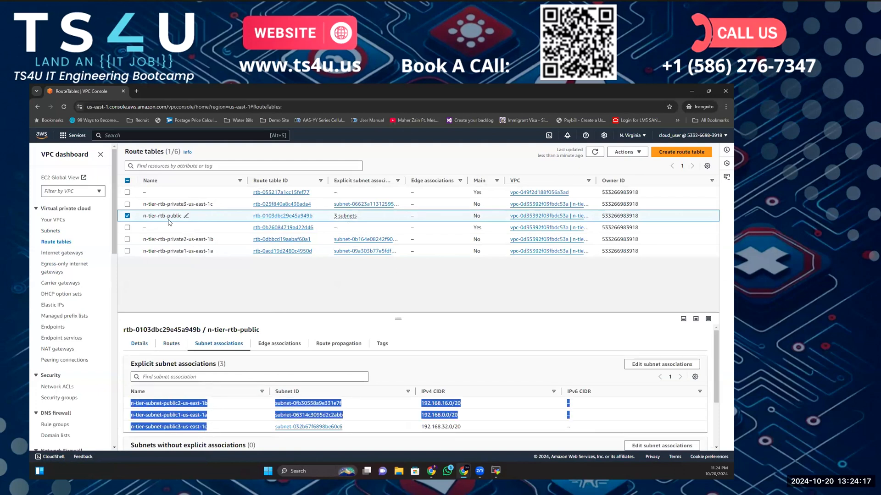
left_click(127, 216)
left_click(127, 205)
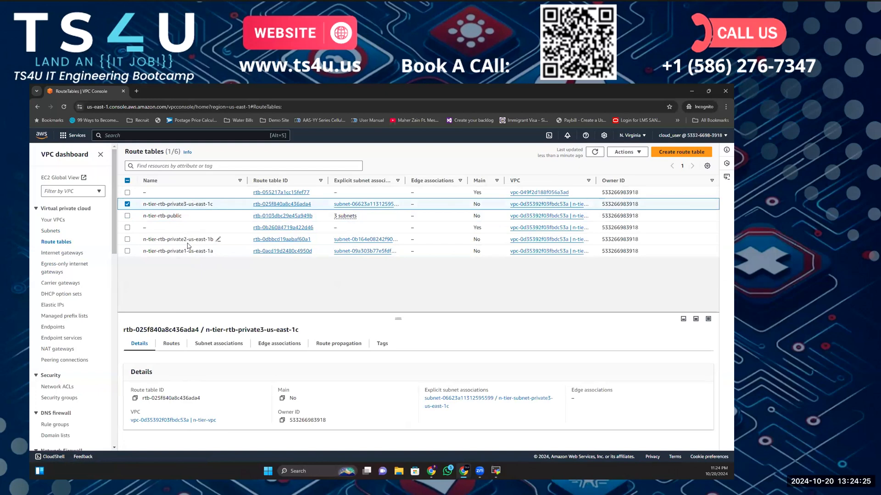
- Review the refreshed internet gateways and the NAT gateways, widening the latter's Name column, and return to the internet gateways
left_click(56, 254)
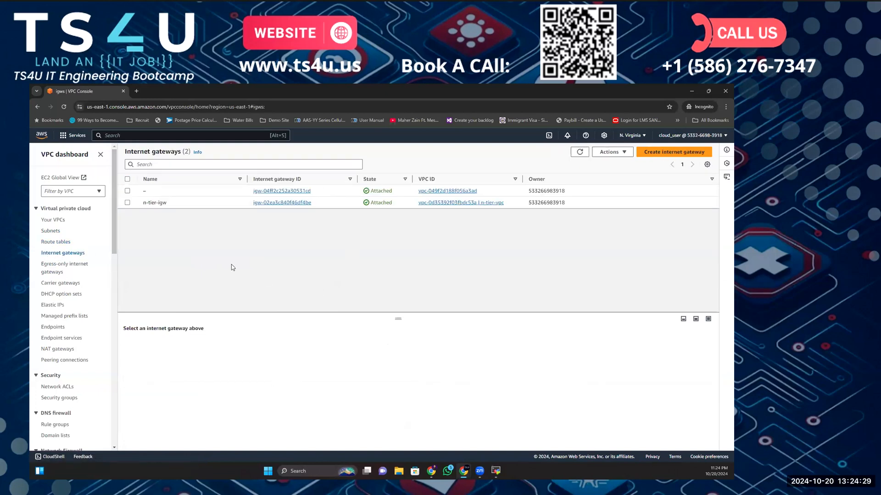
left_click(579, 152)
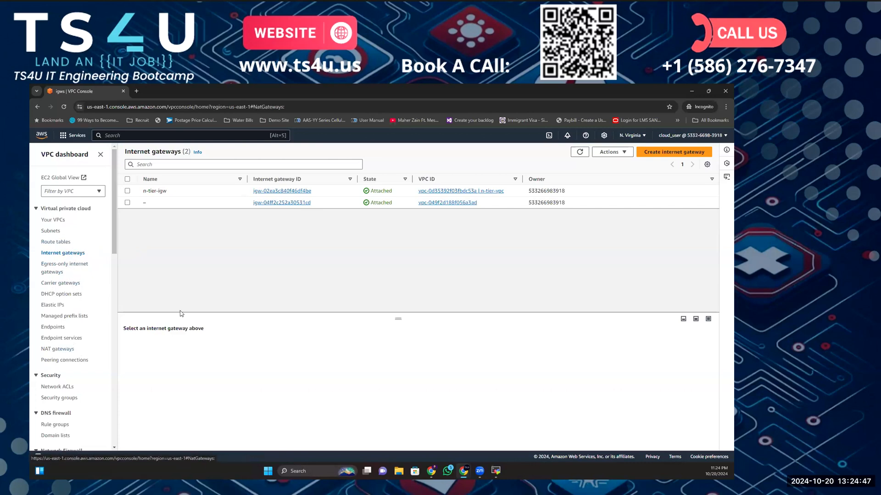
left_click(67, 350)
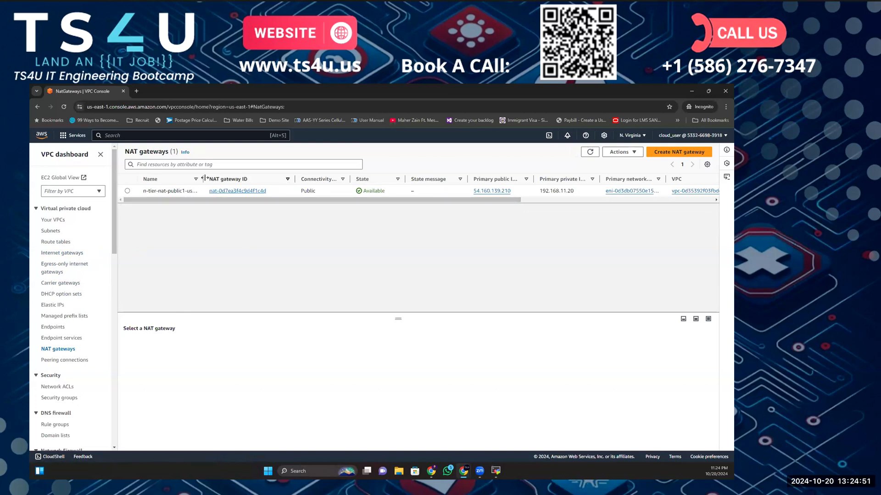
left_click_drag(203, 179, 237, 179)
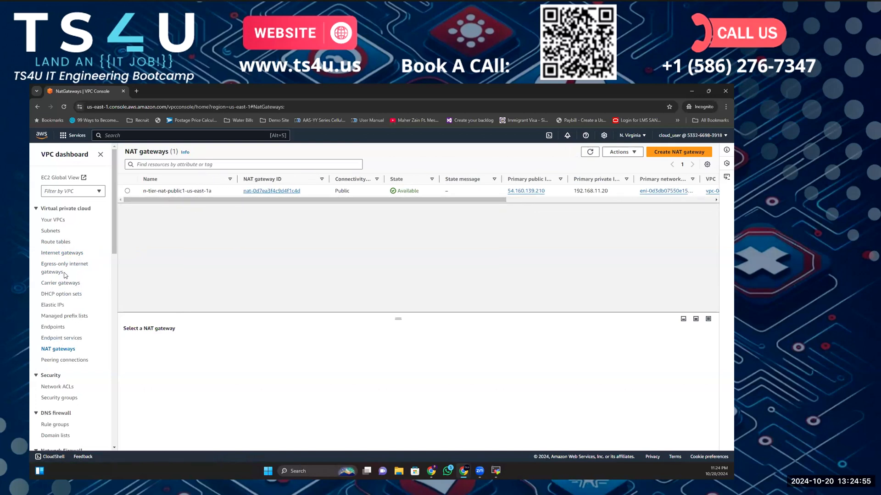
left_click(64, 255)
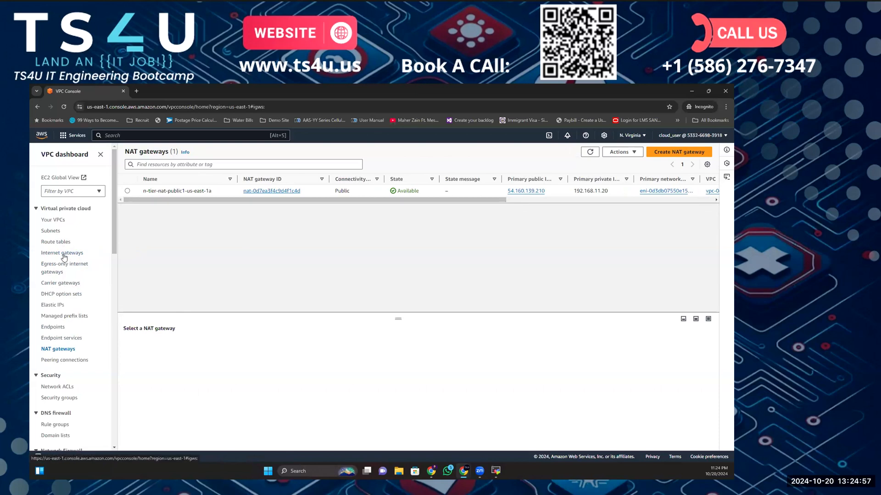